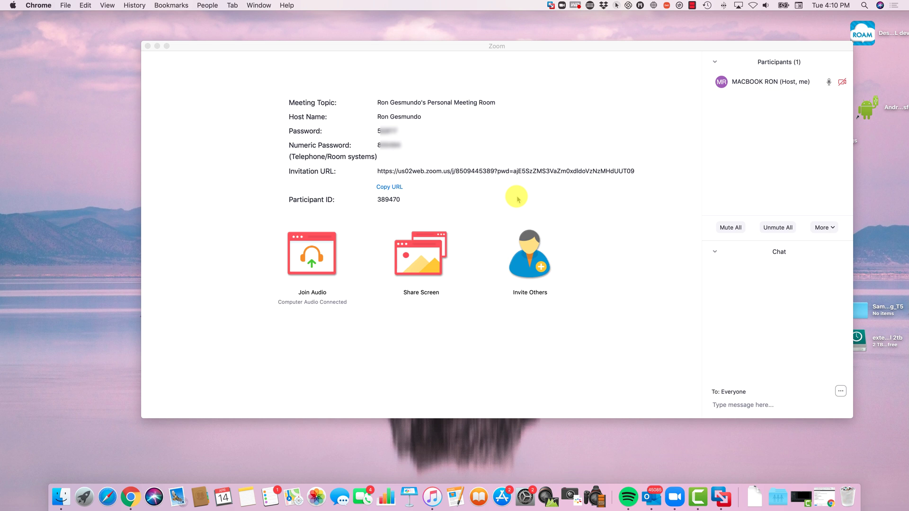
- From Invite Others, start the meeting's email invitation through Gmail
mouse_move(497, 234)
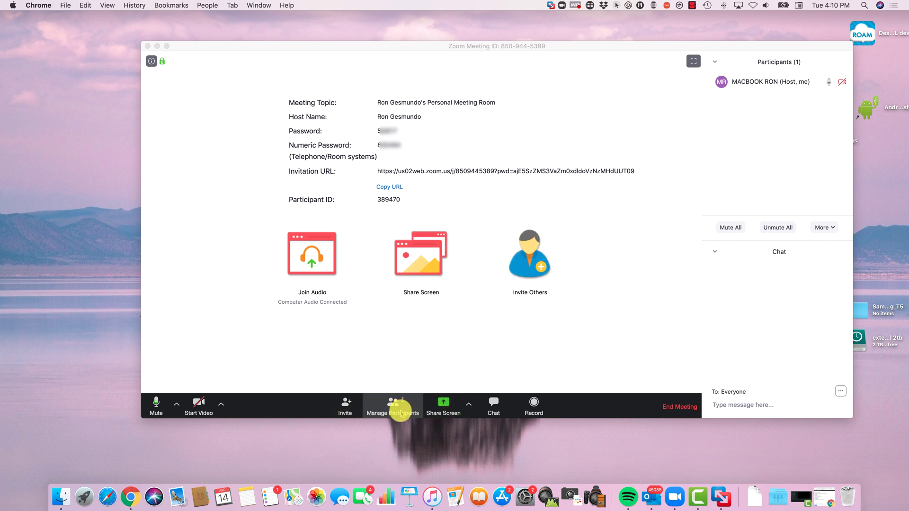
mouse_move(743, 81)
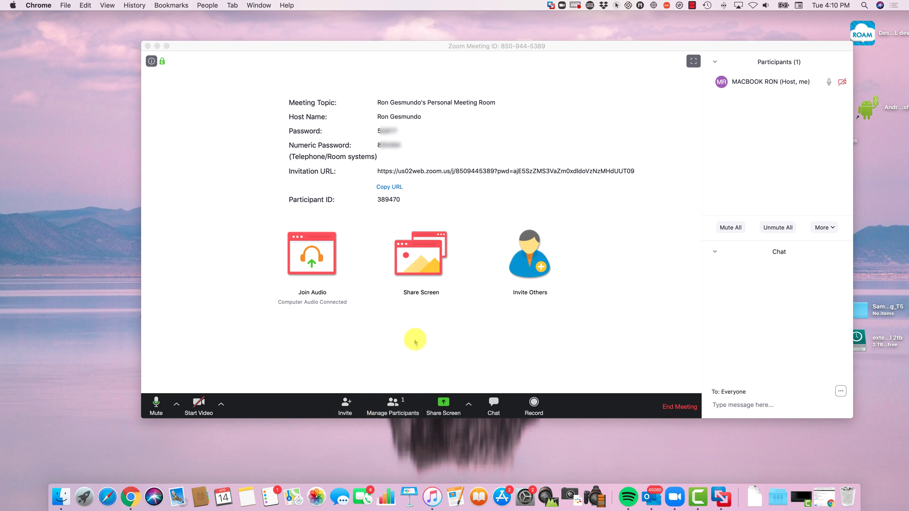
left_click(523, 266)
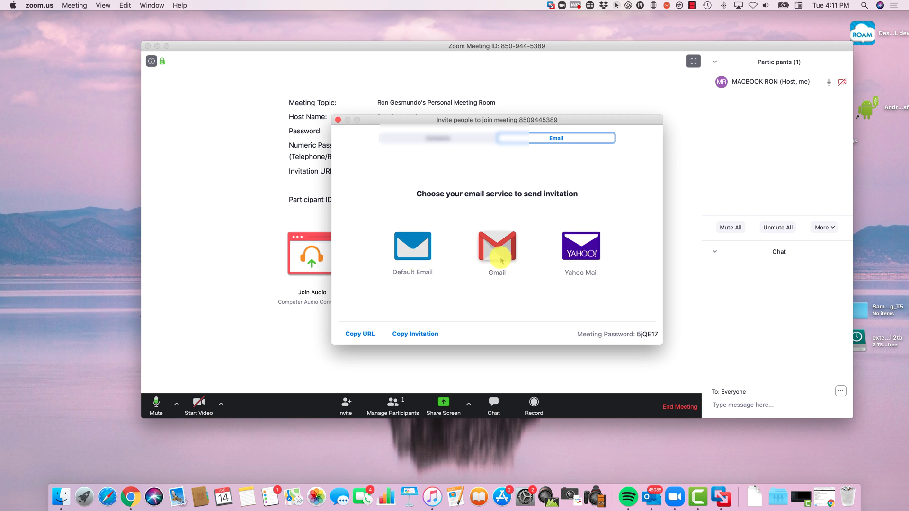
key("super+Tab")
key("super+Tab")
key("super+Tab")
key("super+Tab")
key("super+Tab")
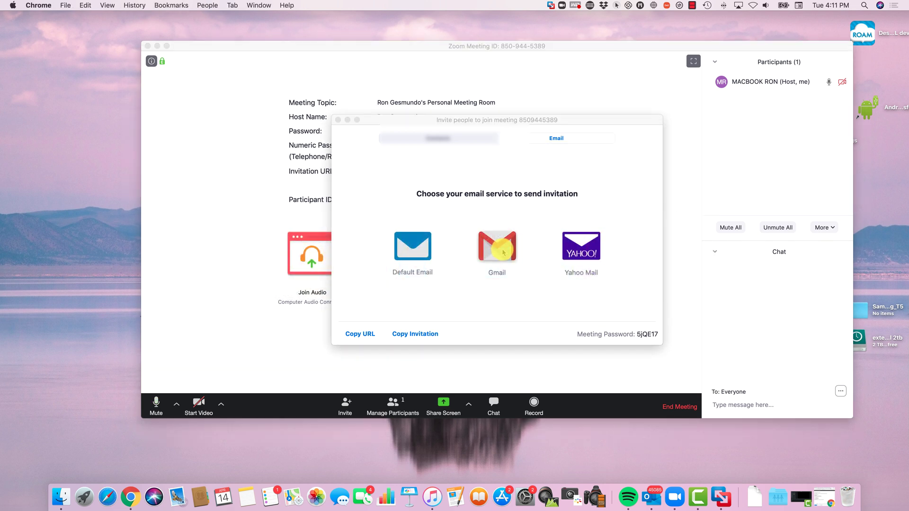
- Bring the Gmail invitation draft forward, move the invite window aside and select the Meeting ID
left_click(131, 495)
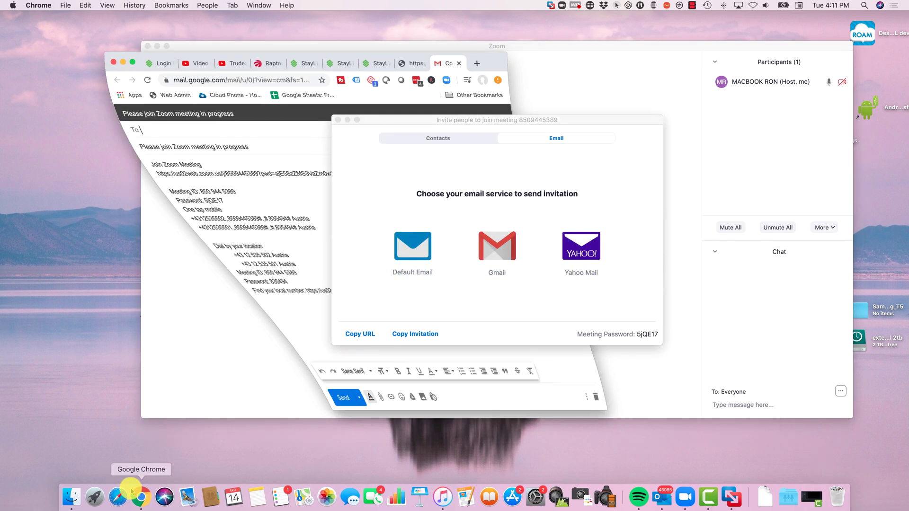
left_click_drag(446, 116, 535, 84)
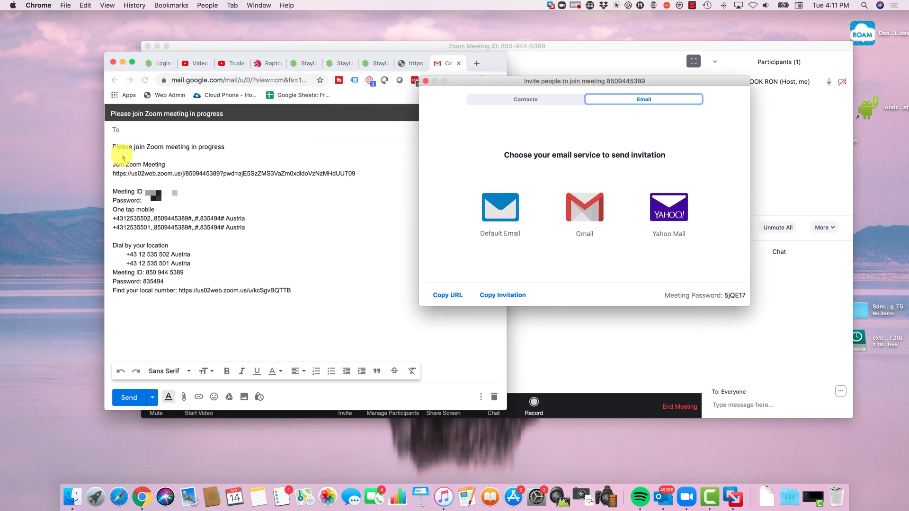
left_click(114, 166)
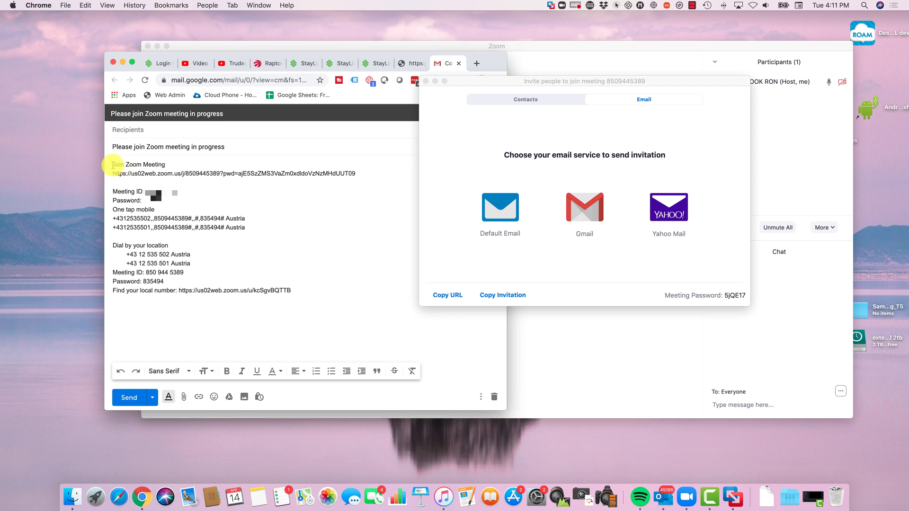
left_click_drag(112, 165, 291, 291)
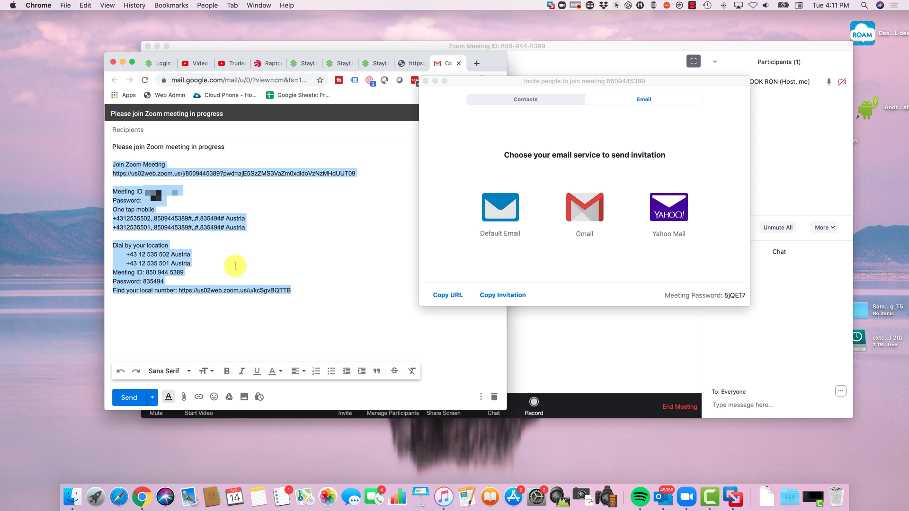
left_click(115, 192)
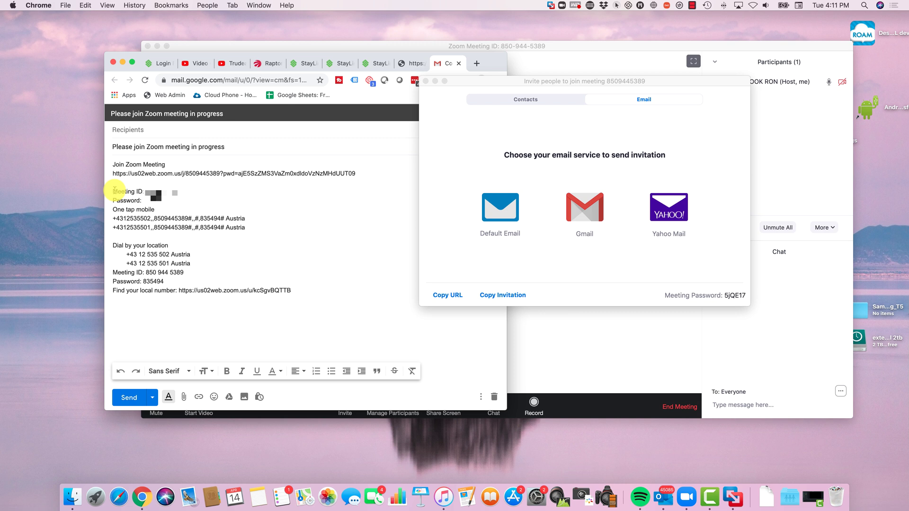
key("super+a")
left_click(114, 191)
left_click_drag(145, 192, 178, 190)
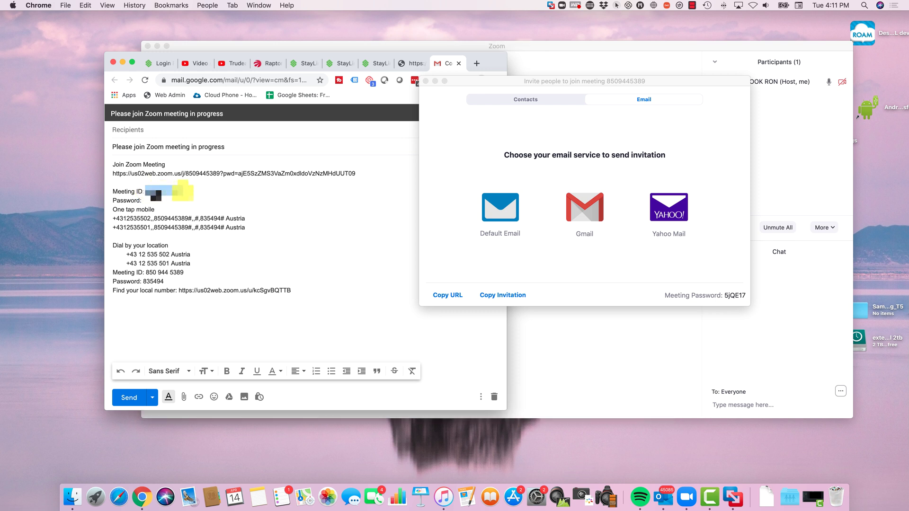
- On the Windows machine, paste the meeting ID into the join form and join
key("super+Tab")
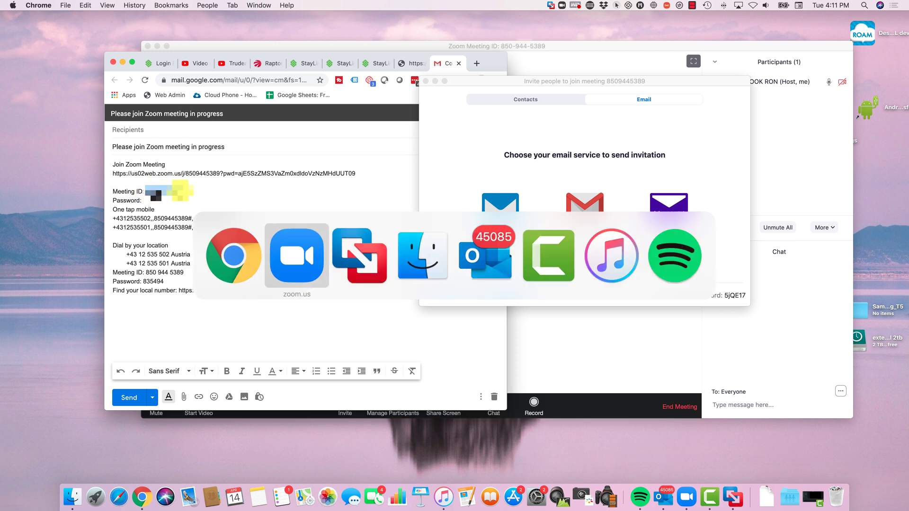
key("super+Tab")
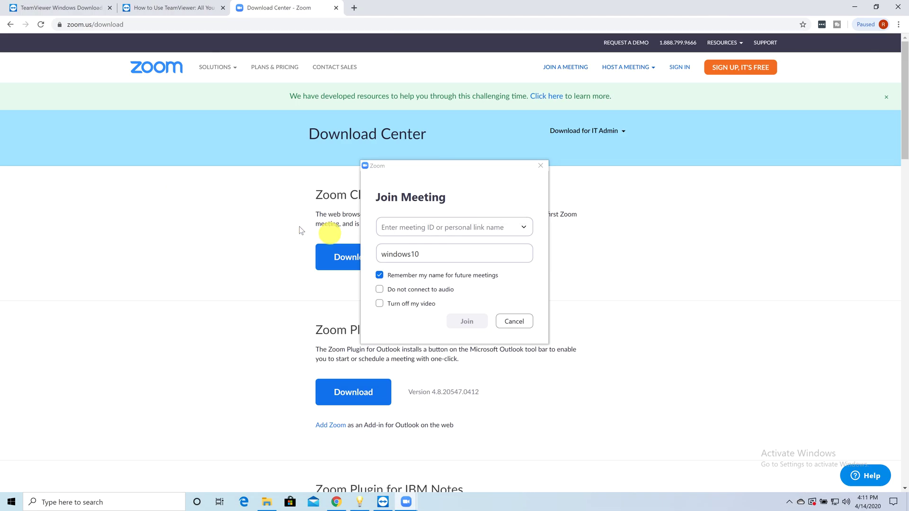
left_click(420, 228)
key("ctrl+v")
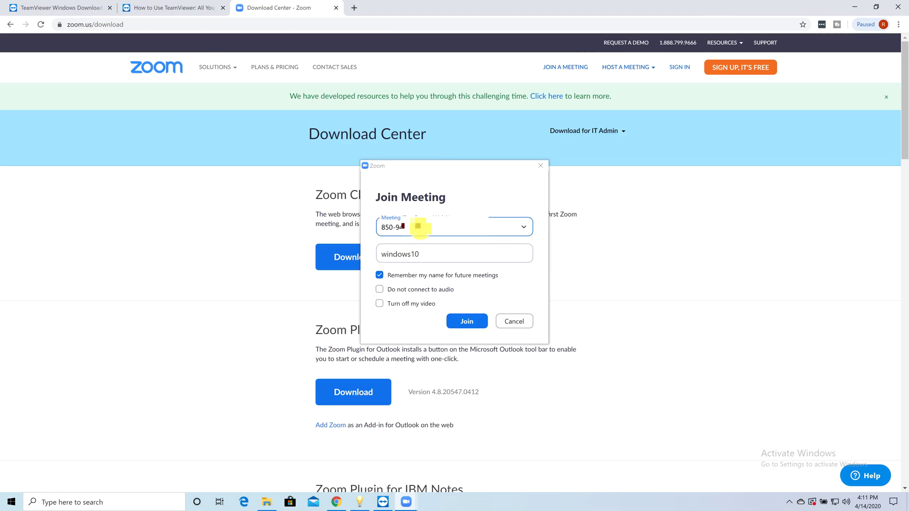
left_click(468, 322)
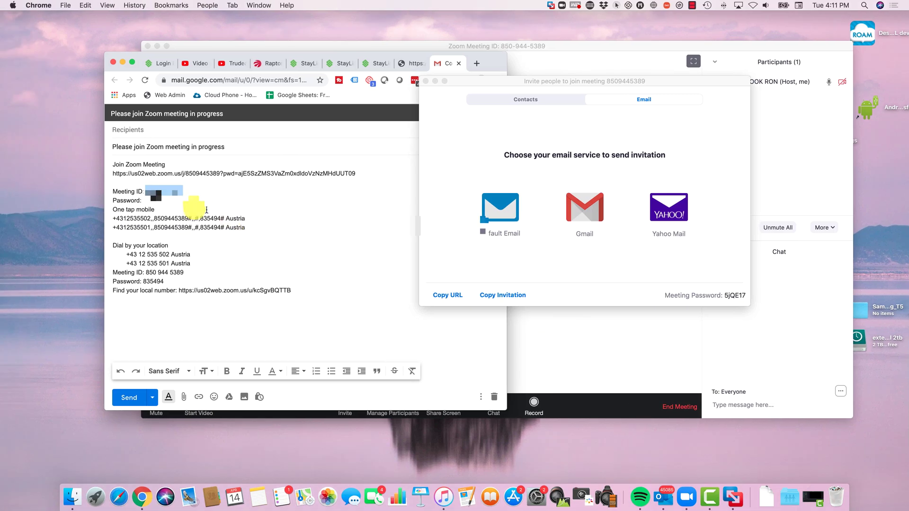
- Copy the meeting password from the Gmail draft and submit it on Windows
left_click_drag(142, 198, 163, 198)
key("super+c")
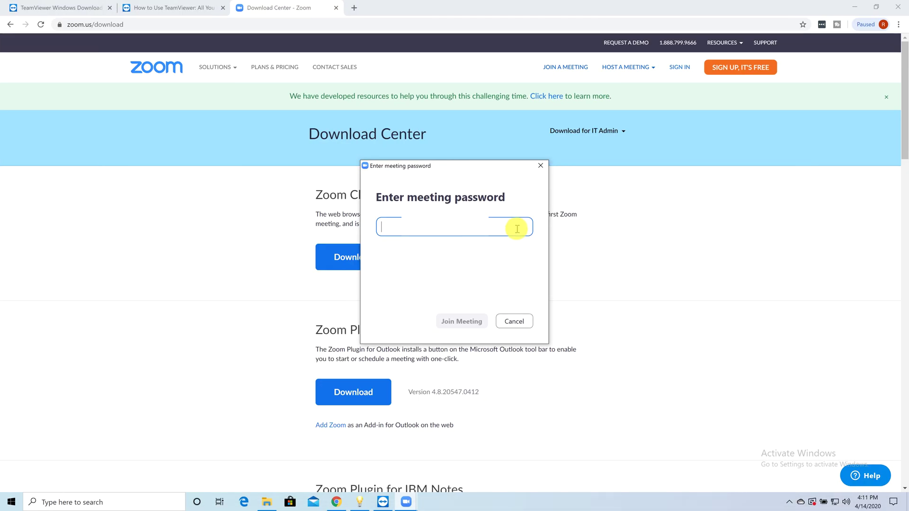
key("ctrl+v")
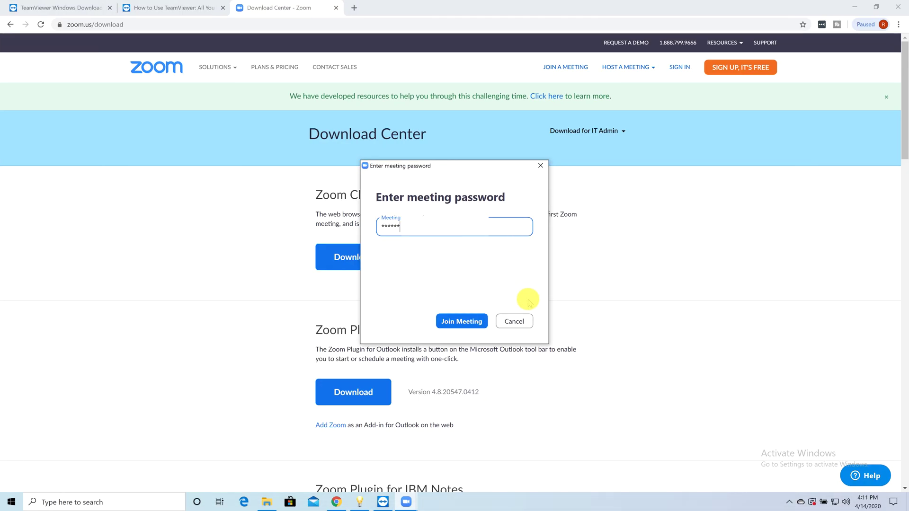
left_click(465, 322)
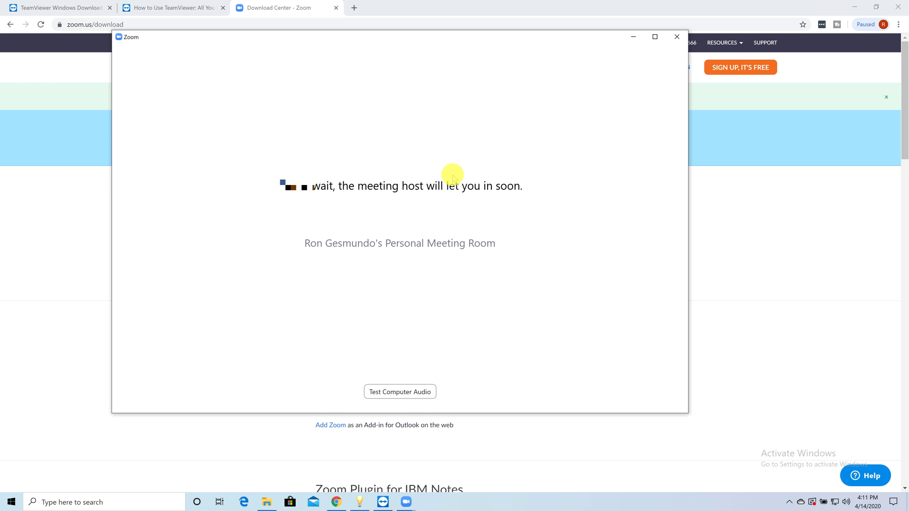
- Back on the Mac, close the invitation window and reopen Participants to see windows10 waiting
key("super+Tab")
key("super+Tab")
key("super+Tab")
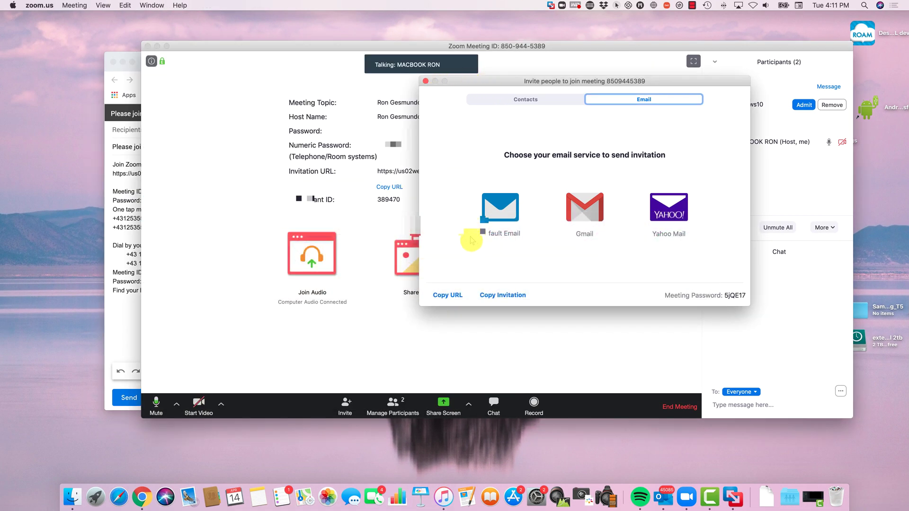
left_click(426, 81)
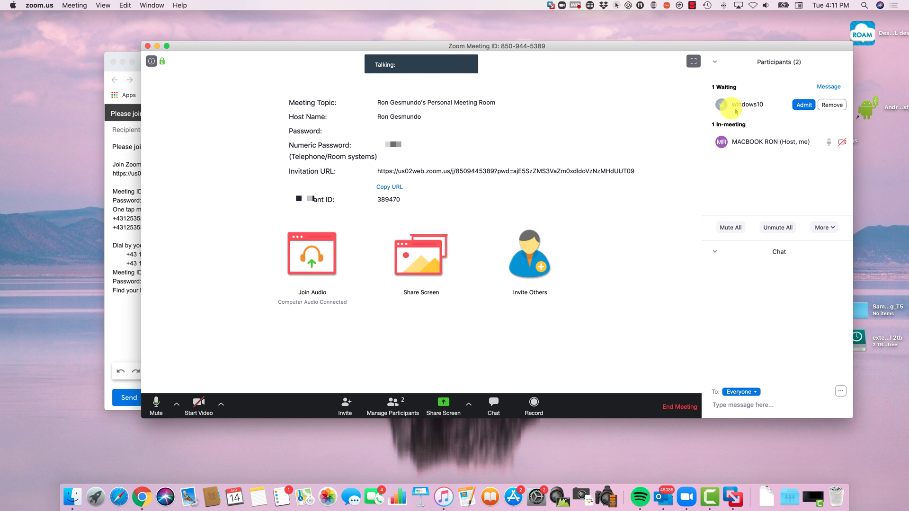
left_click(407, 419)
left_click(408, 419)
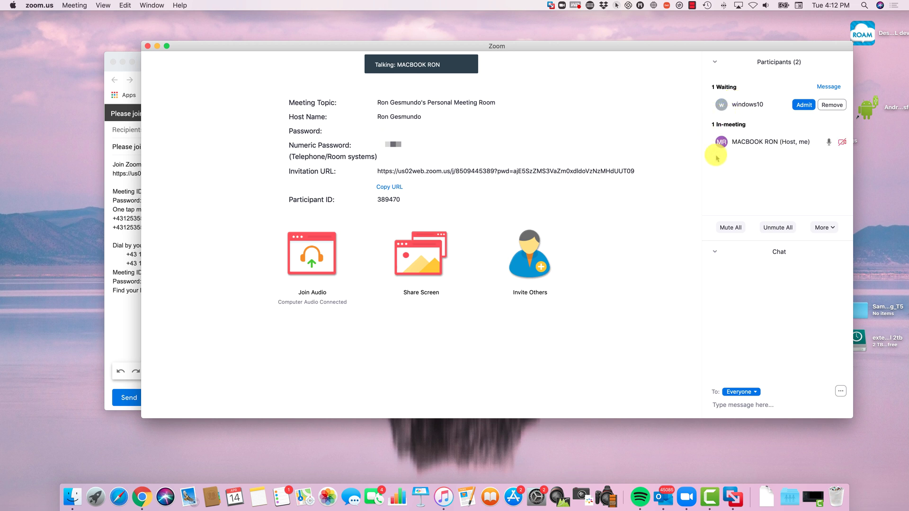
mouse_move(574, 141)
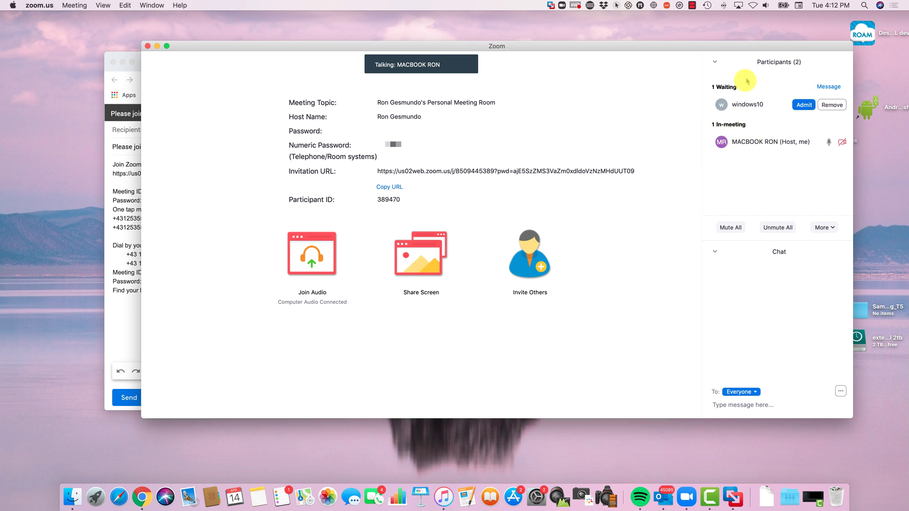
- Admit windows10 from the waiting room in the Participants panel
left_click(802, 109)
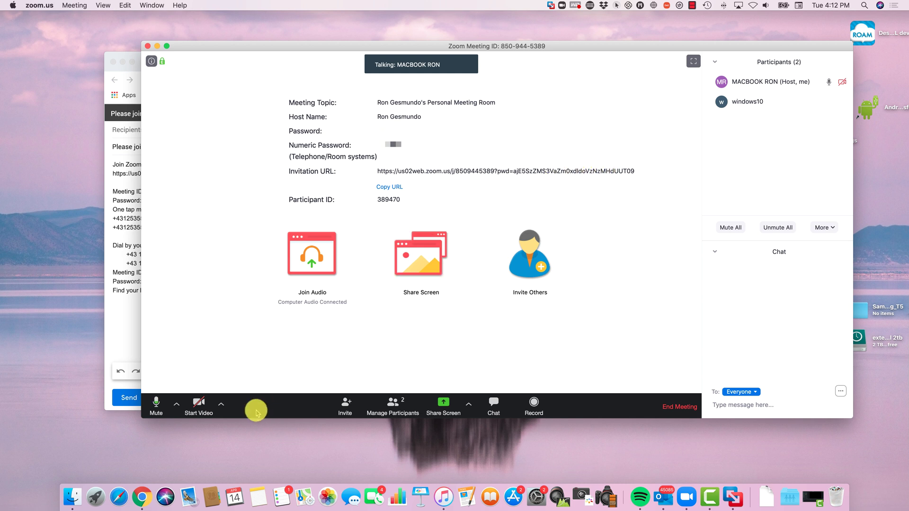
left_click(202, 405)
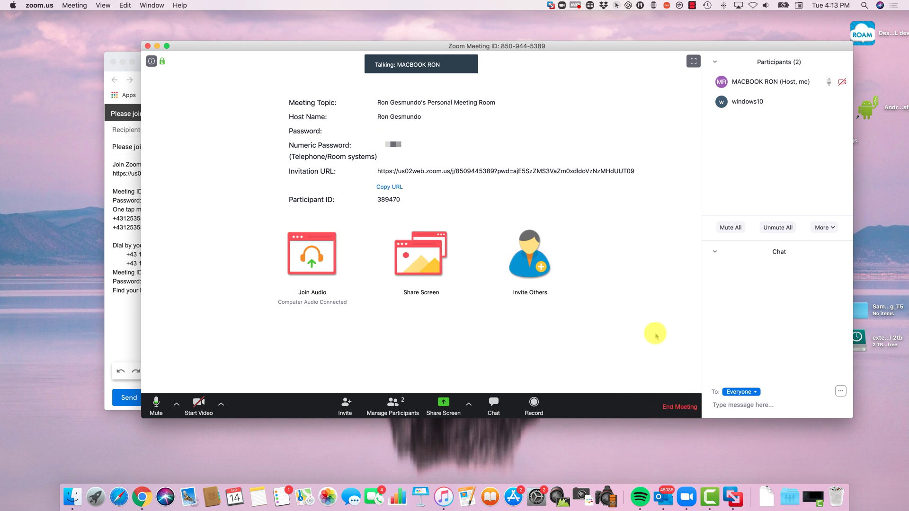
- Join computer audio as the Windows participant and bring up the Share Screen options
key("super+Tab")
key("super+Tab")
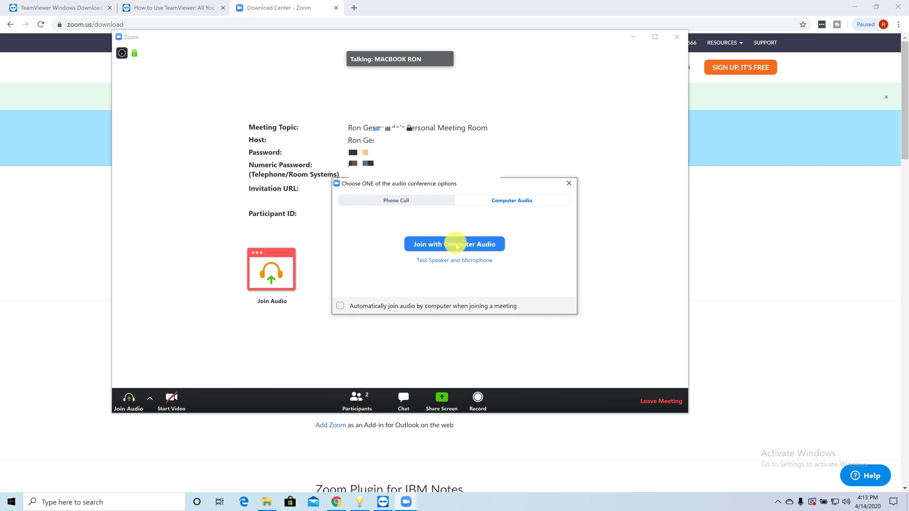
left_click(458, 246)
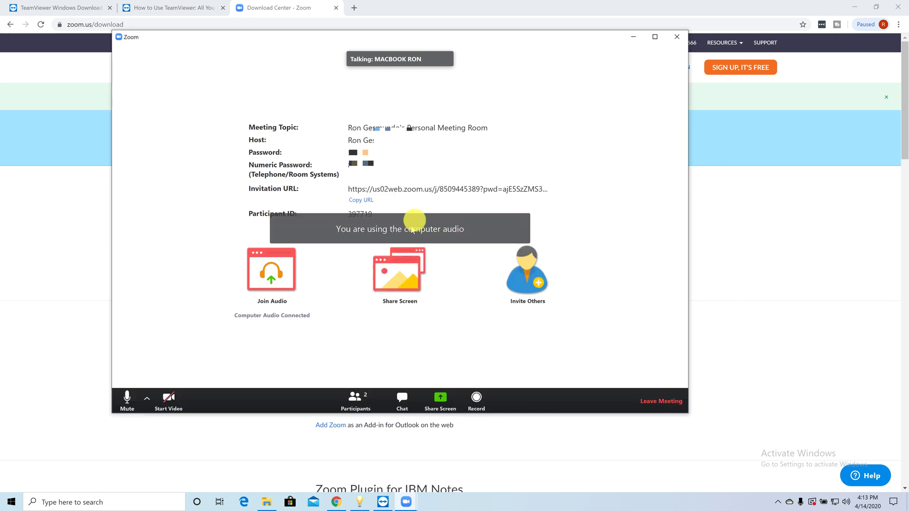
left_click(444, 402)
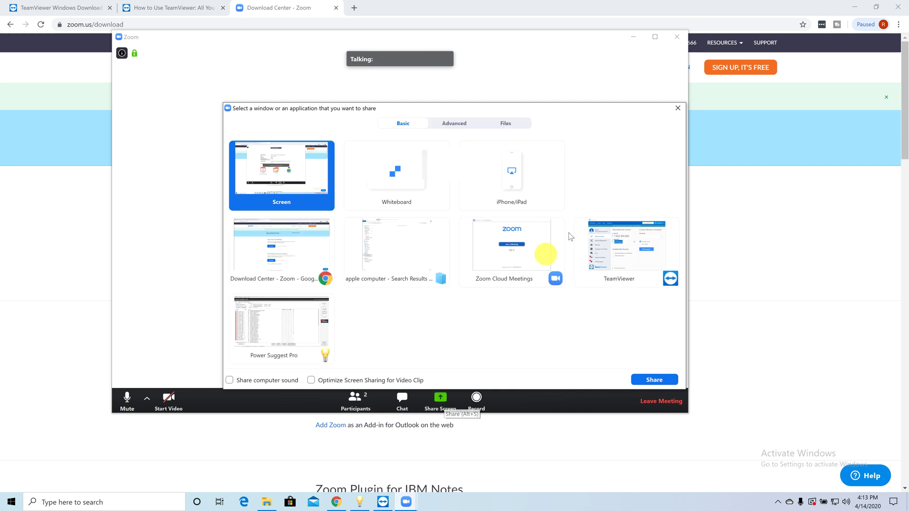
- Share a blank Whiteboard from the Windows participant's share dialog
left_click(425, 182)
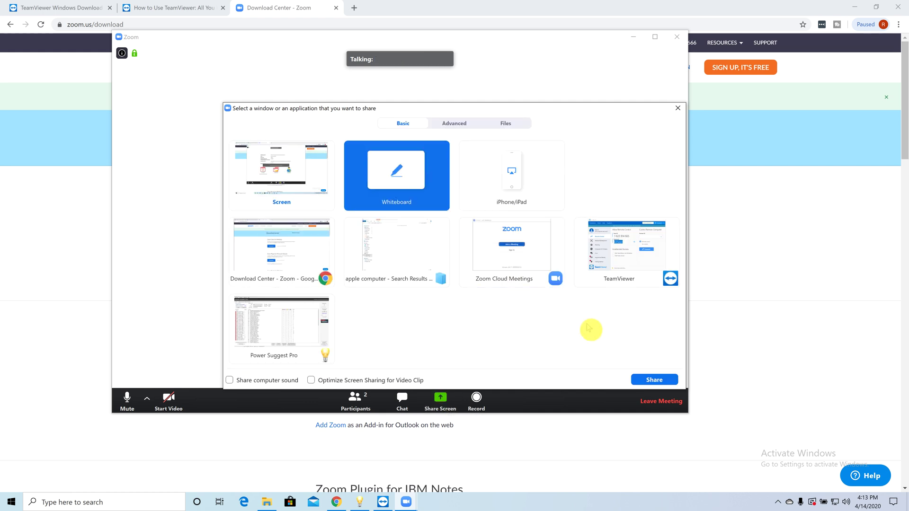
left_click(645, 379)
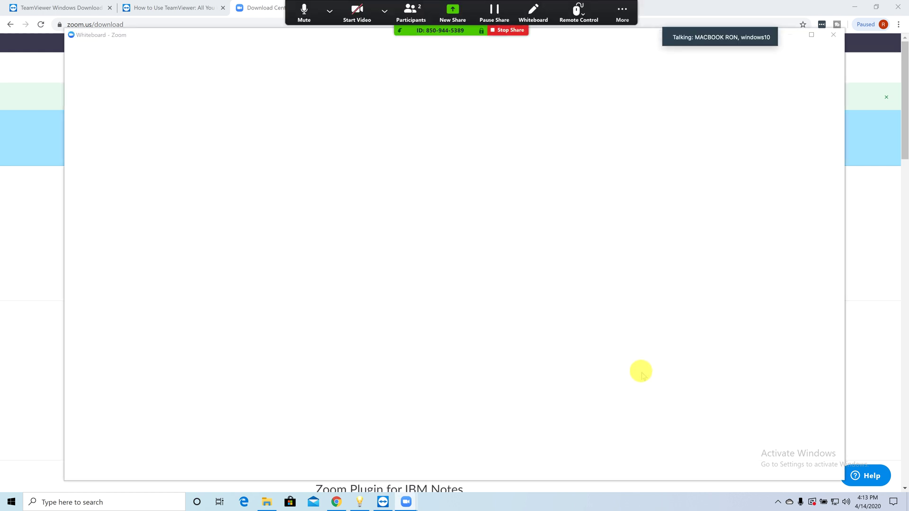